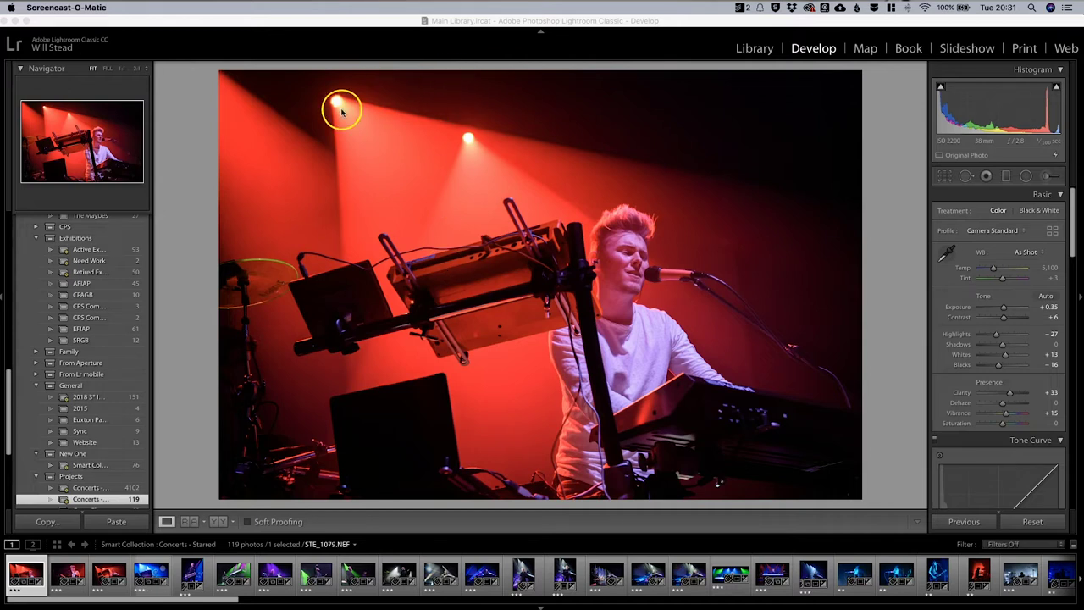
# Step: Open the export settings for the concert photo and set the destination subfolder to 1118
pyautogui.click(422, 176)
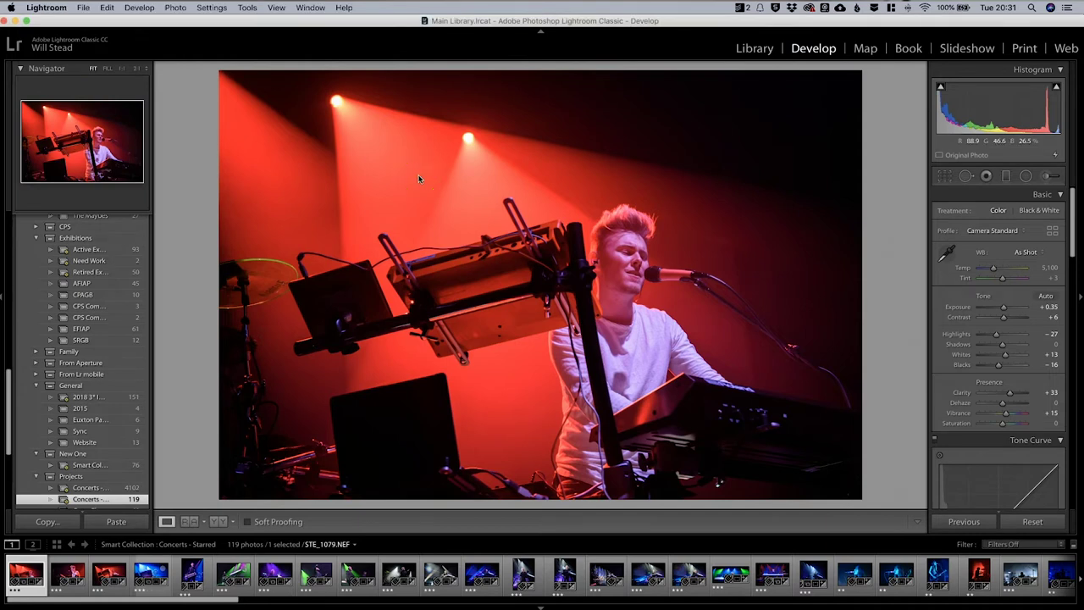
pyautogui.rightClick(418, 179)
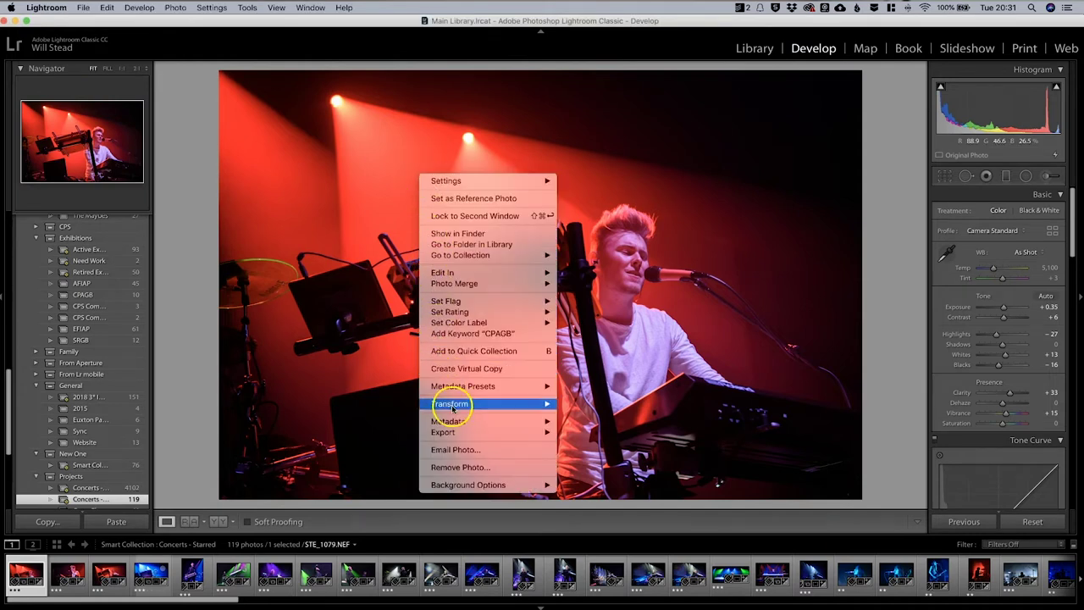
pyautogui.moveTo(457, 433)
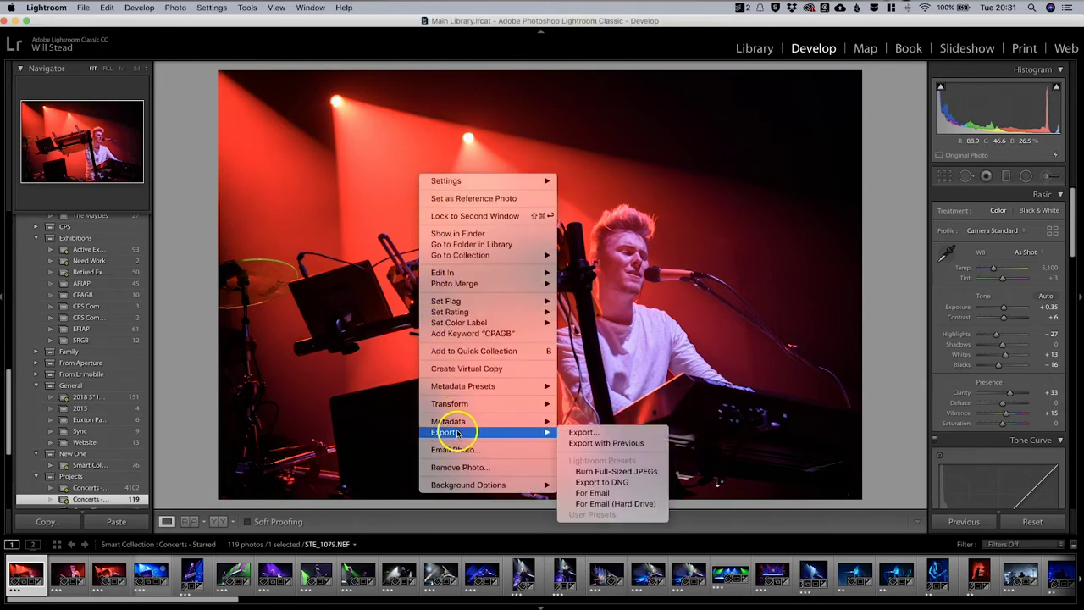
pyautogui.click(586, 433)
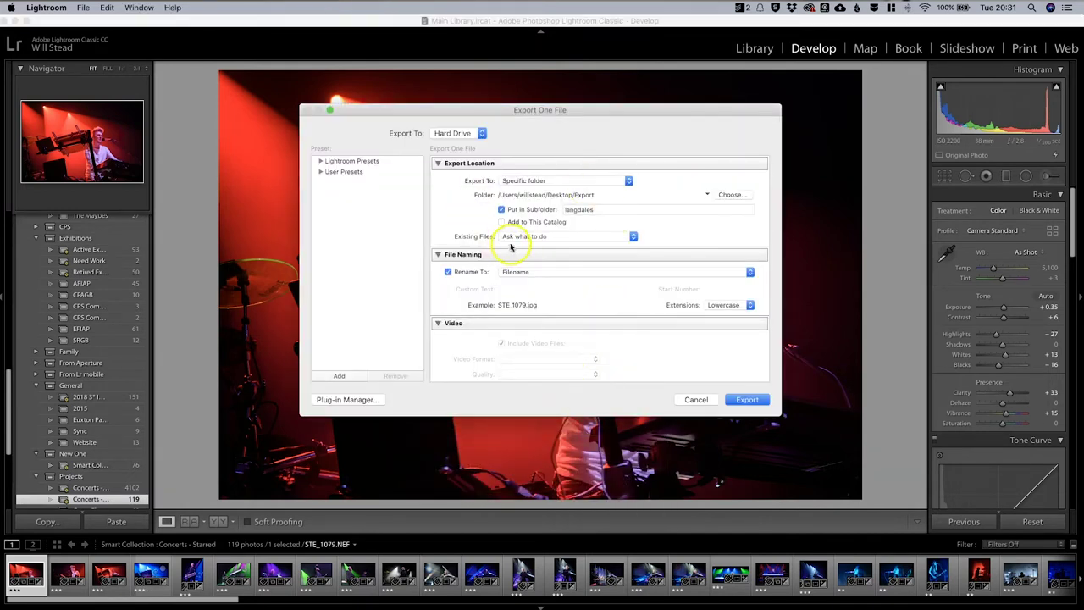
pyautogui.doubleClick(611, 210)
pyautogui.write('1118')
# Step: Review the export file settings and the available image formats, keeping JPEG
pyautogui.scroll(-4, 559, 254)
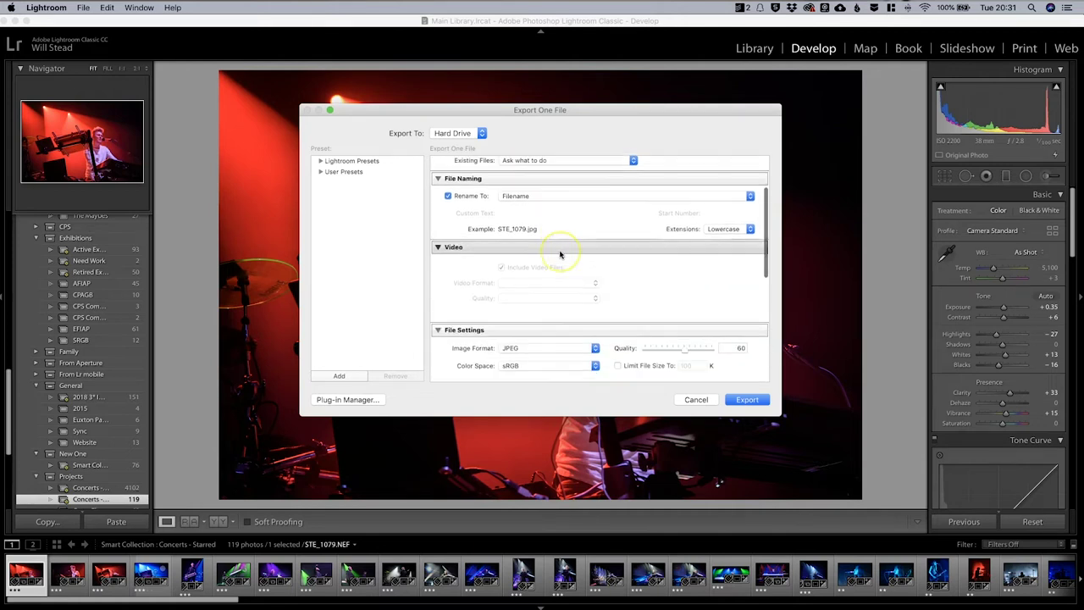
pyautogui.scroll(-5, 559, 254)
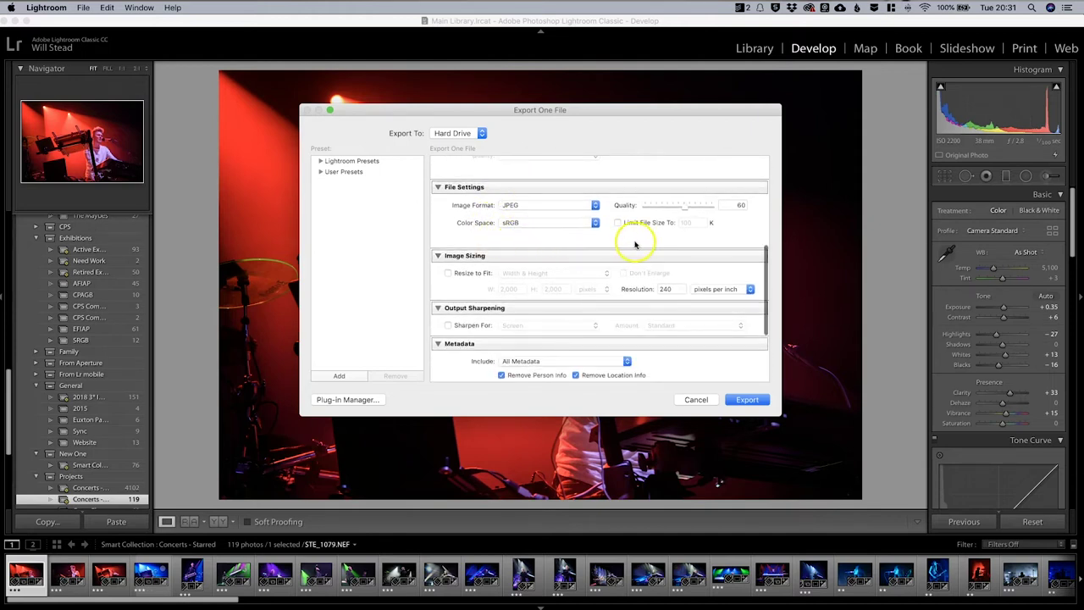
pyautogui.click(540, 206)
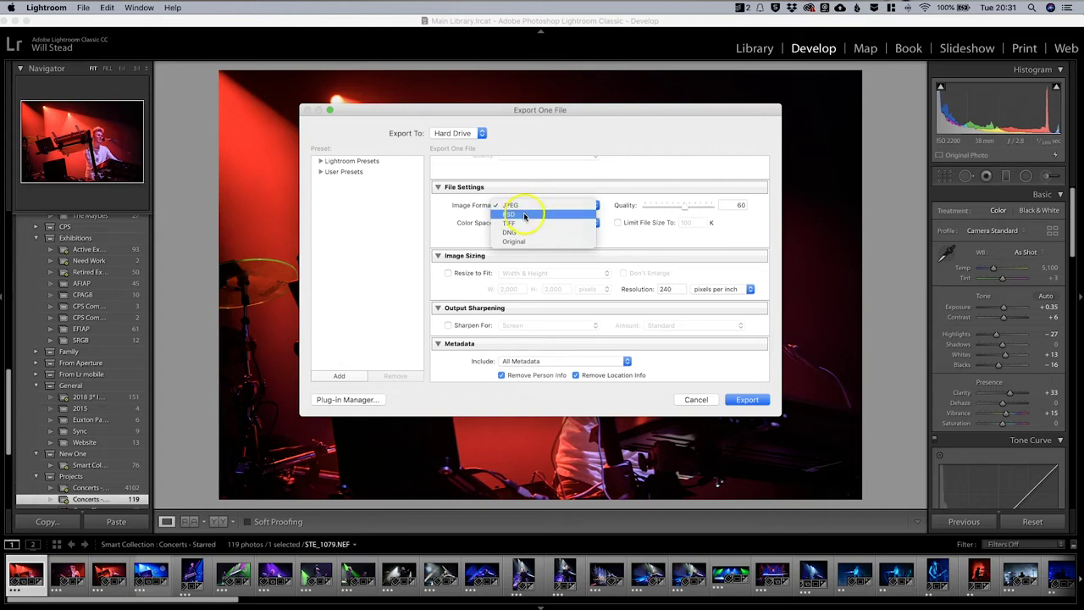
pyautogui.click(457, 234)
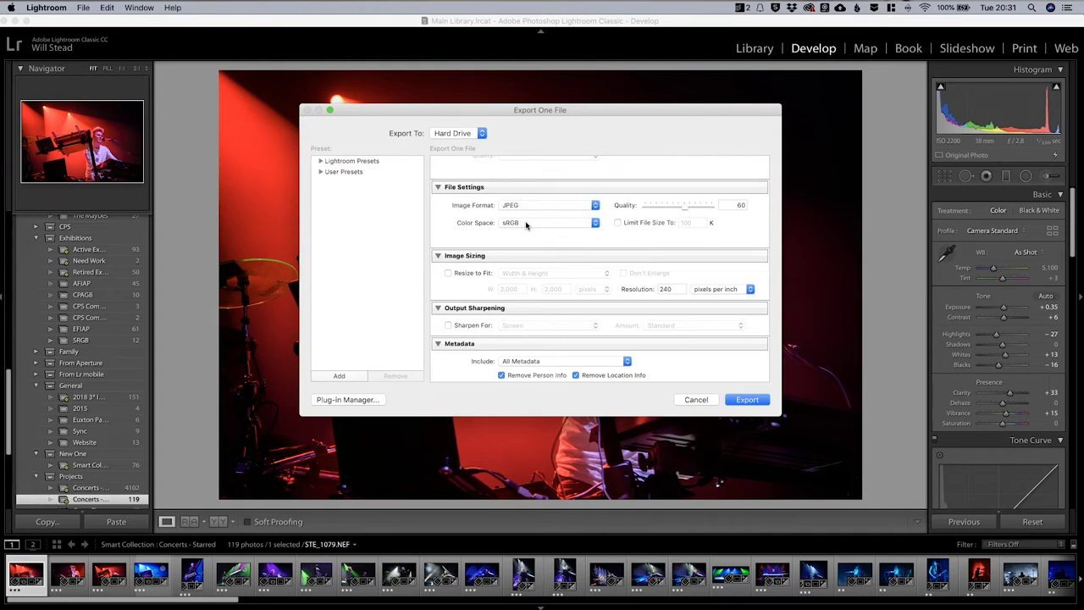
# Step: Choose sRGB as the export color space and export the photo
pyautogui.scroll(2, 525, 225)
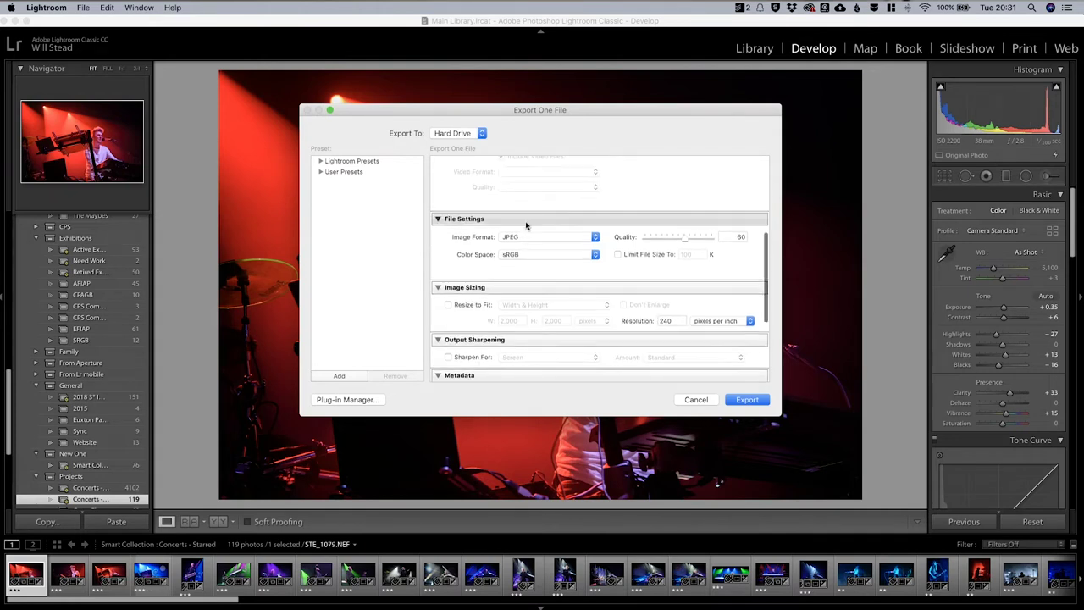
pyautogui.click(525, 253)
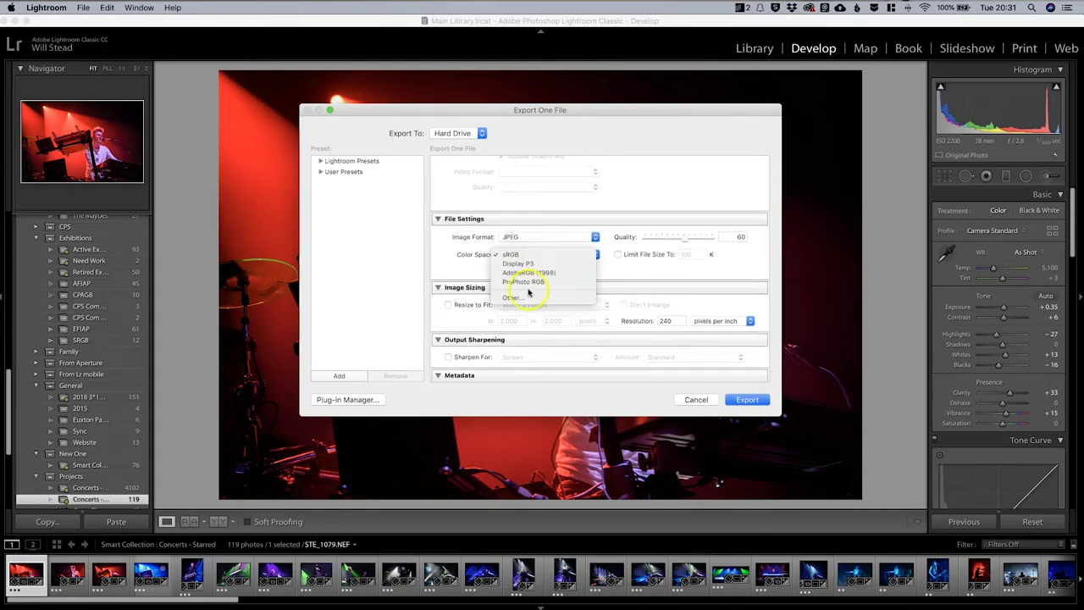
pyautogui.click(527, 255)
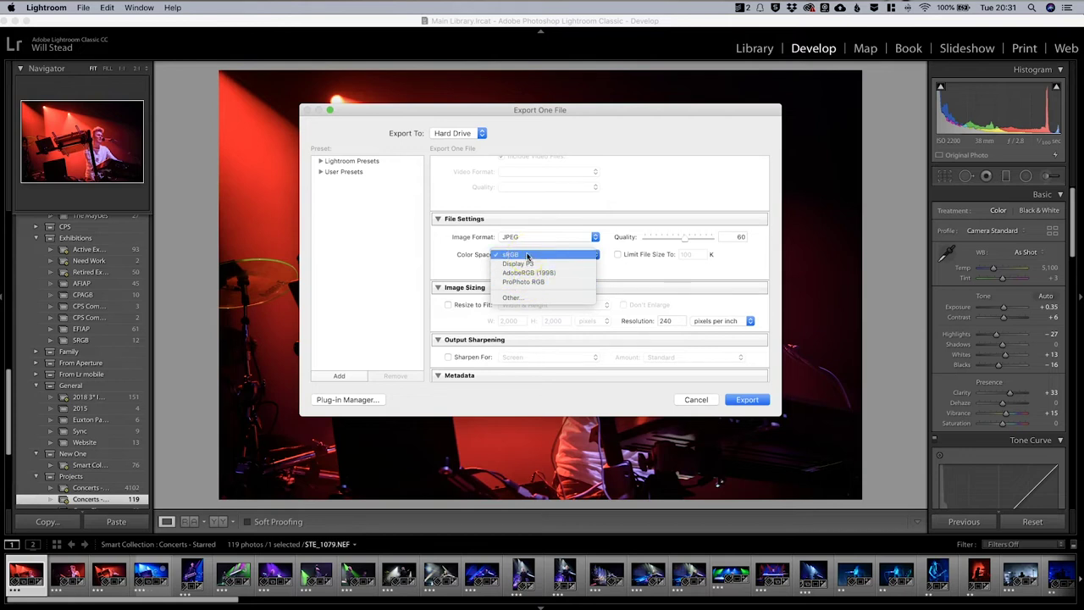
pyautogui.moveTo(534, 264); pyautogui.dragTo(555, 267)
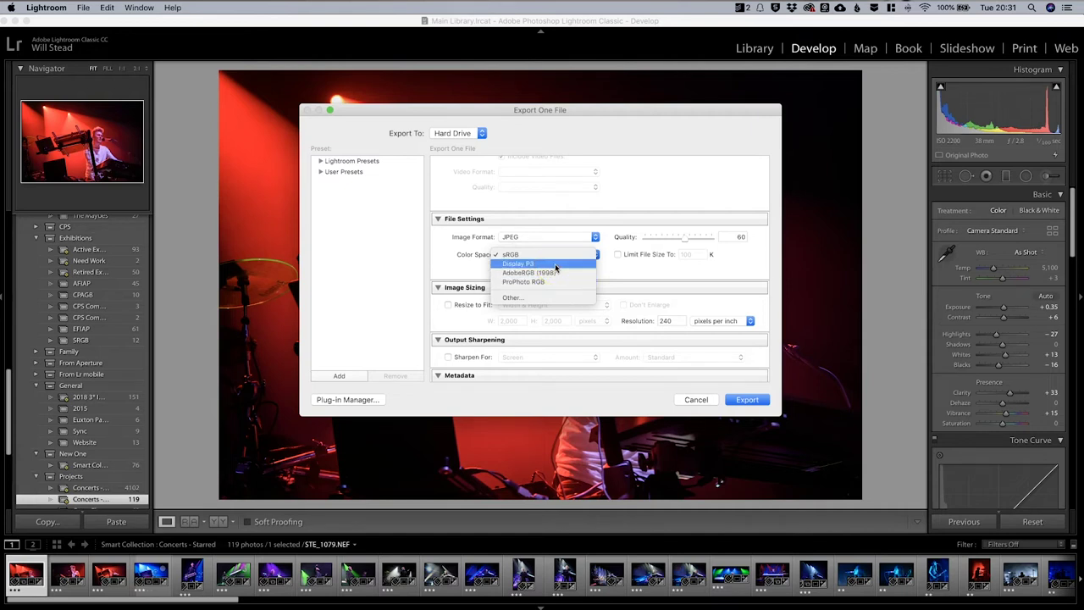
pyautogui.moveTo(555, 264); pyautogui.dragTo(547, 254)
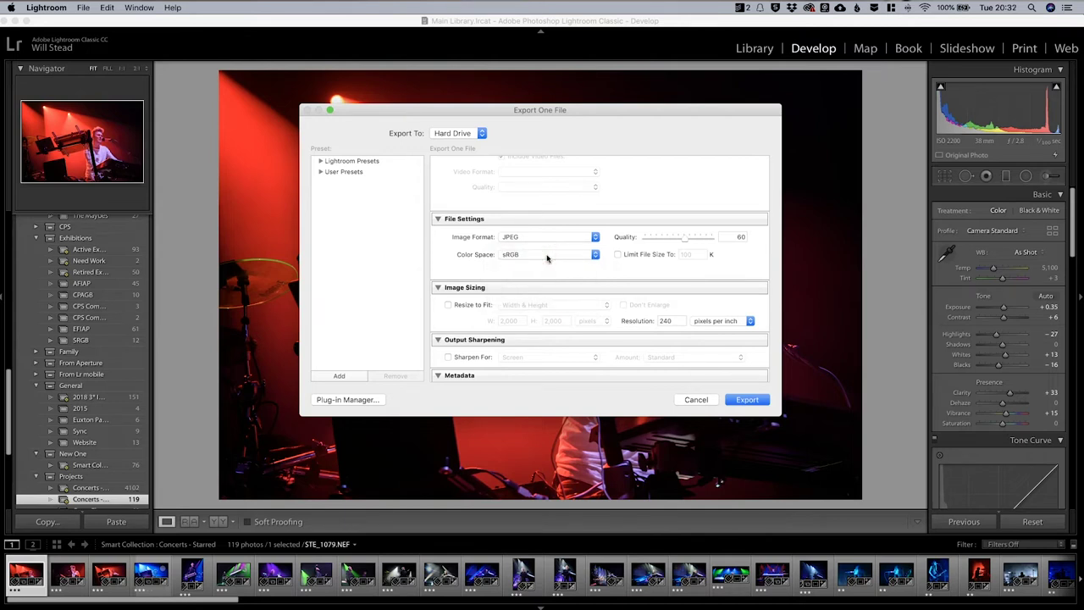
pyautogui.scroll(-5, 467, 314)
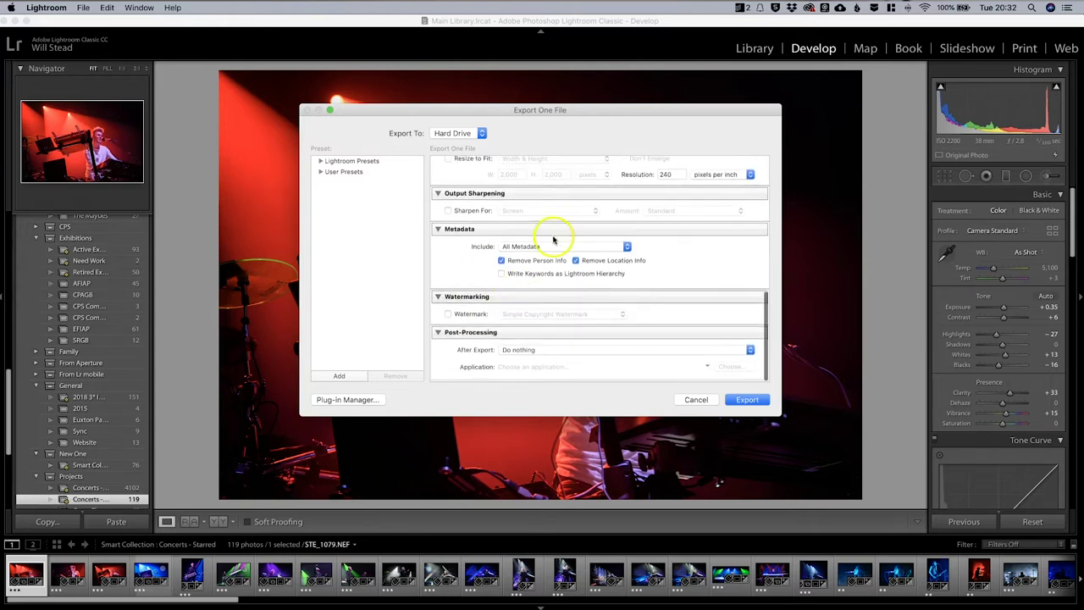
pyautogui.click(758, 400)
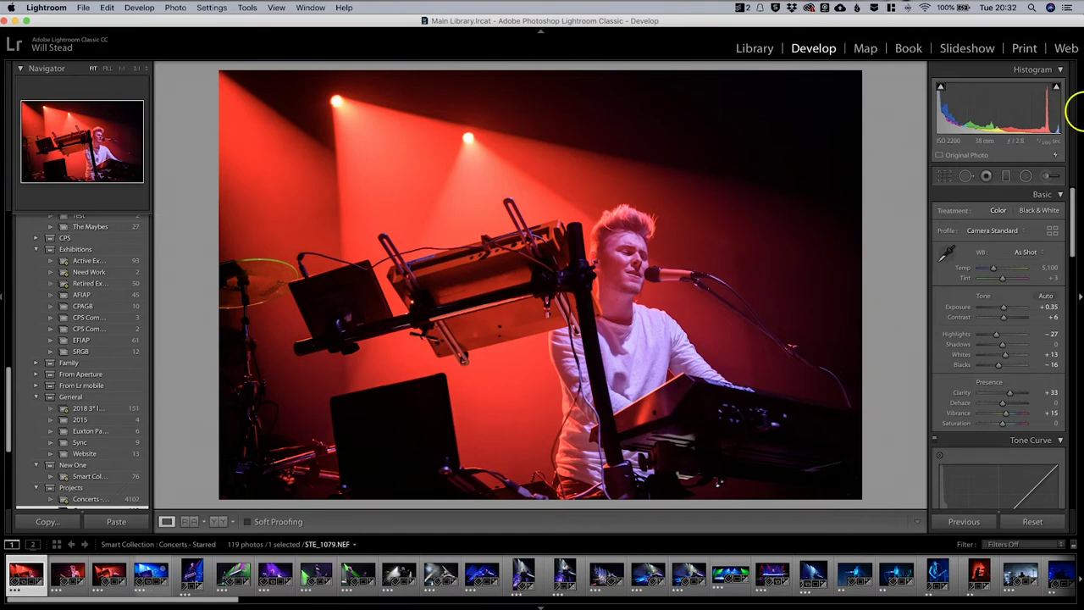
# Step: Switch to Photoshop and confirm sRGB IEC61966-2.1 as the RGB working space in Color Settings
pyautogui.click(1065, 116)
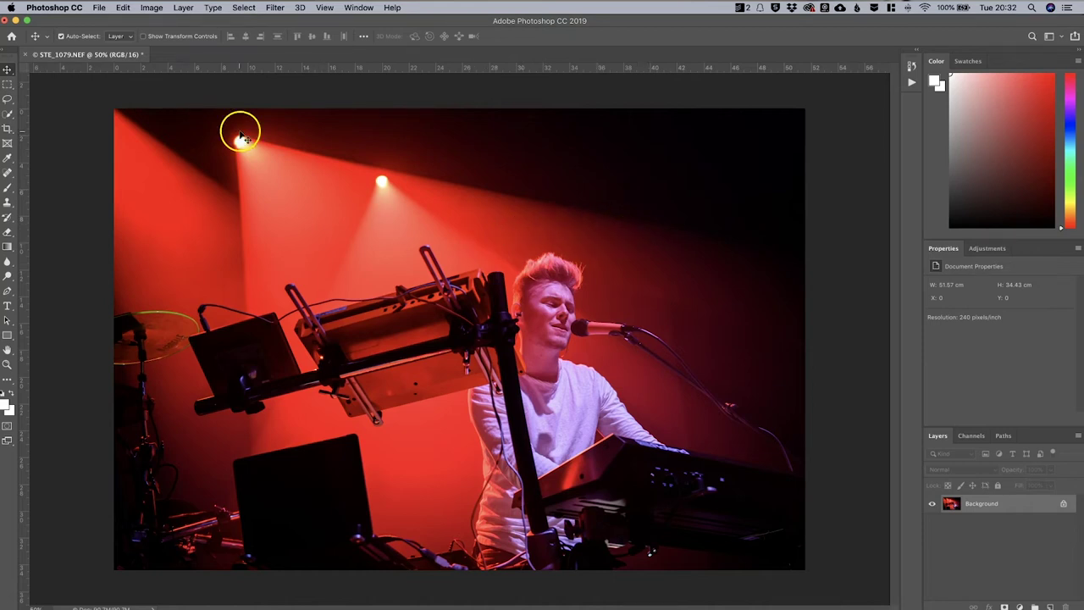
pyautogui.click(123, 8)
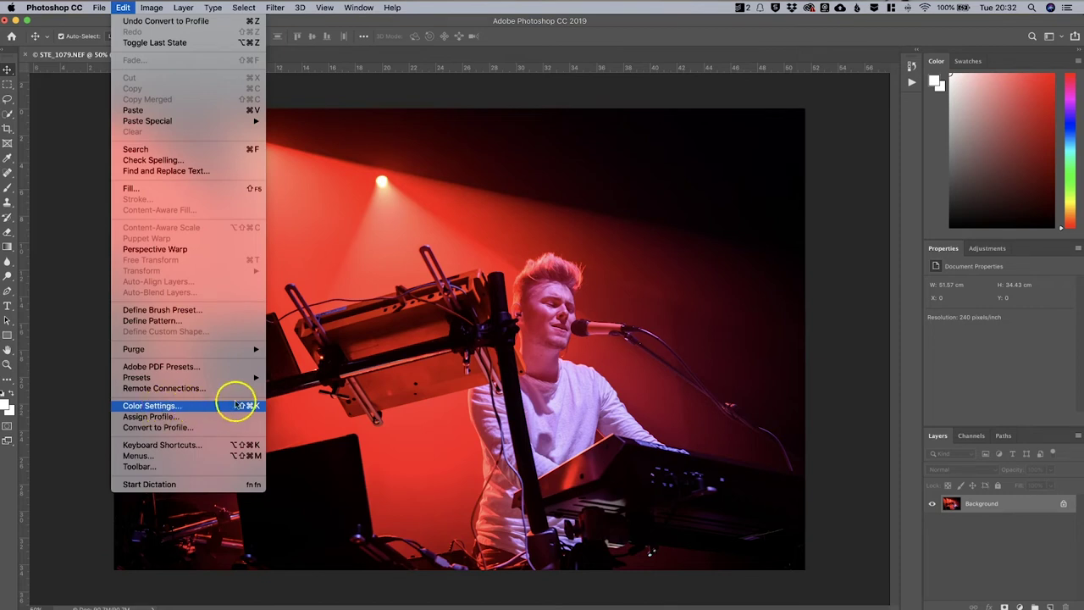
pyautogui.click(151, 407)
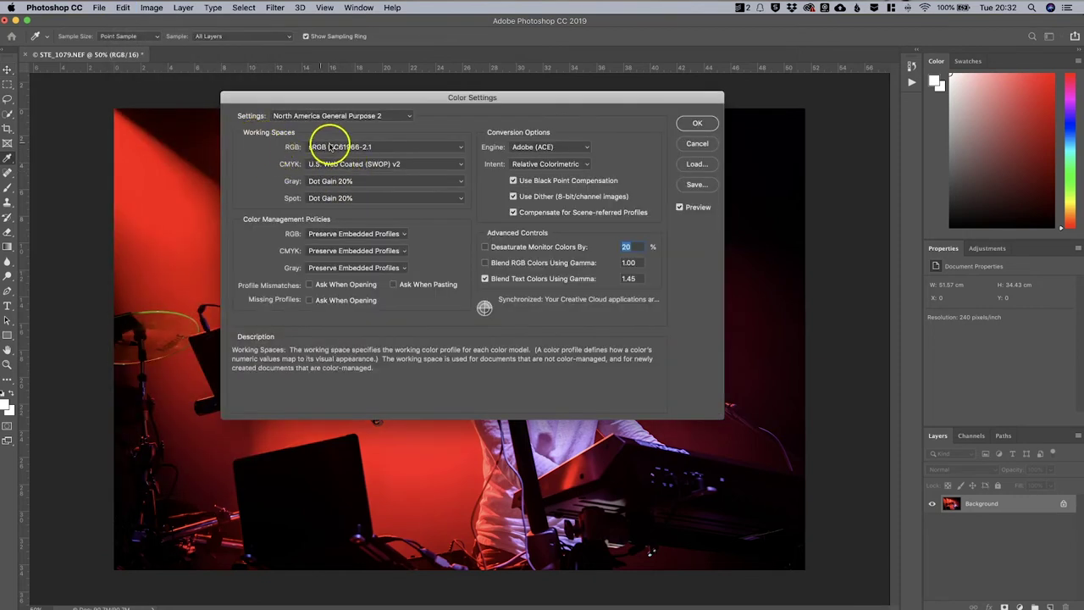
pyautogui.click(343, 149)
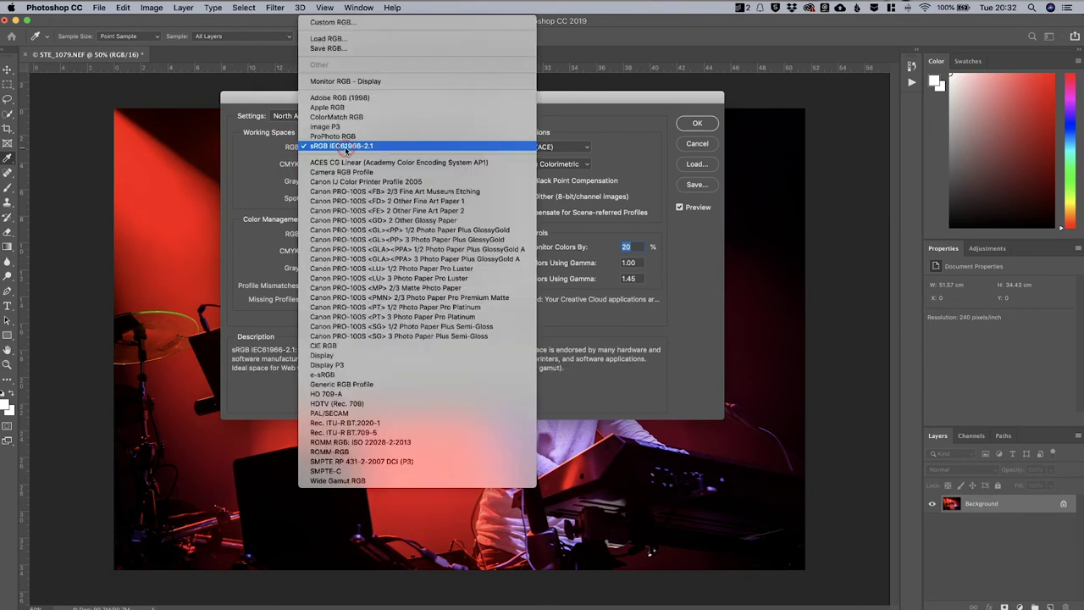
pyautogui.click(339, 149)
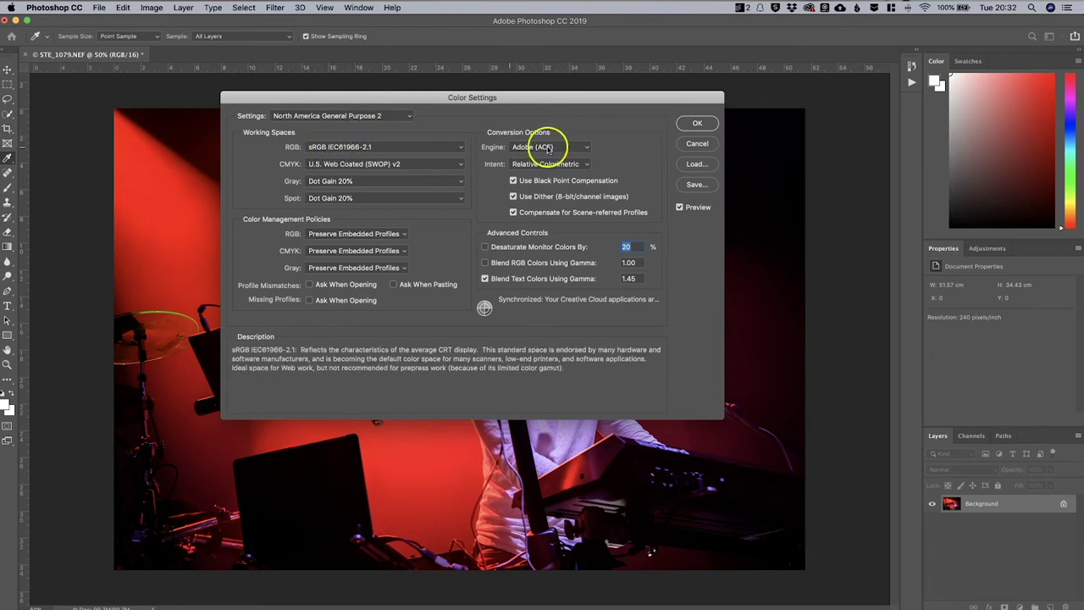
pyautogui.click(698, 125)
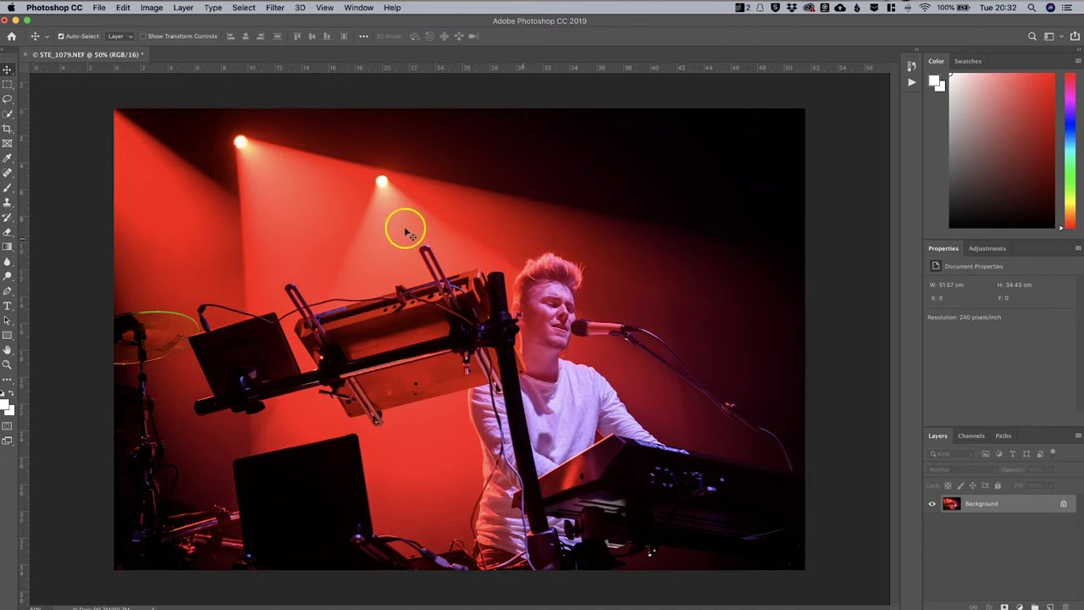
# Step: Convert the image to the sRGB IEC61966-2.1 profile using the Adobe (ACE) engine and Relative Colorimetric intent
pyautogui.click(123, 8)
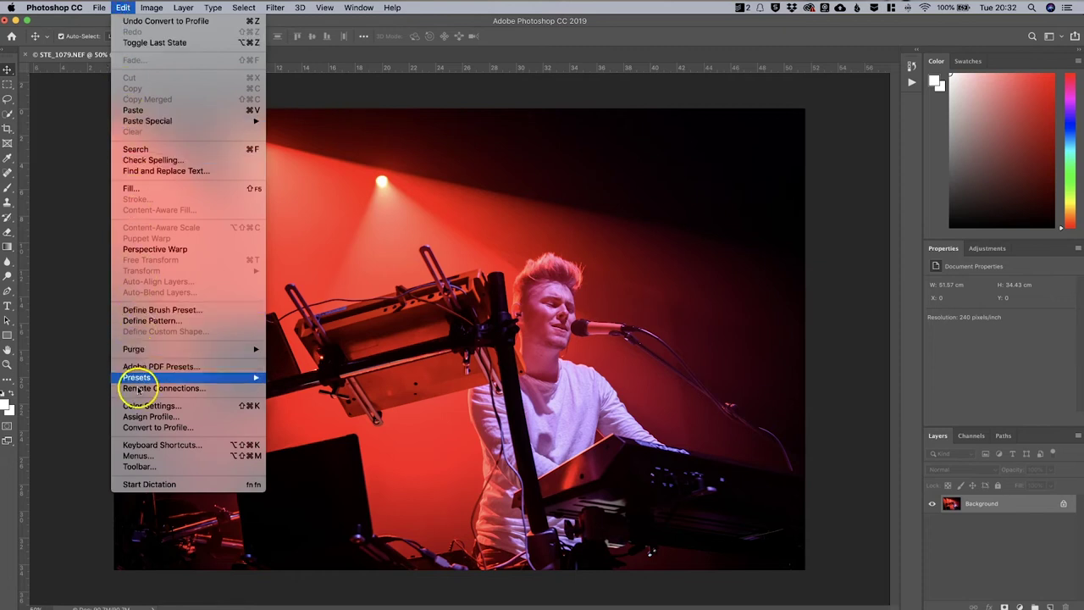
pyautogui.click(148, 428)
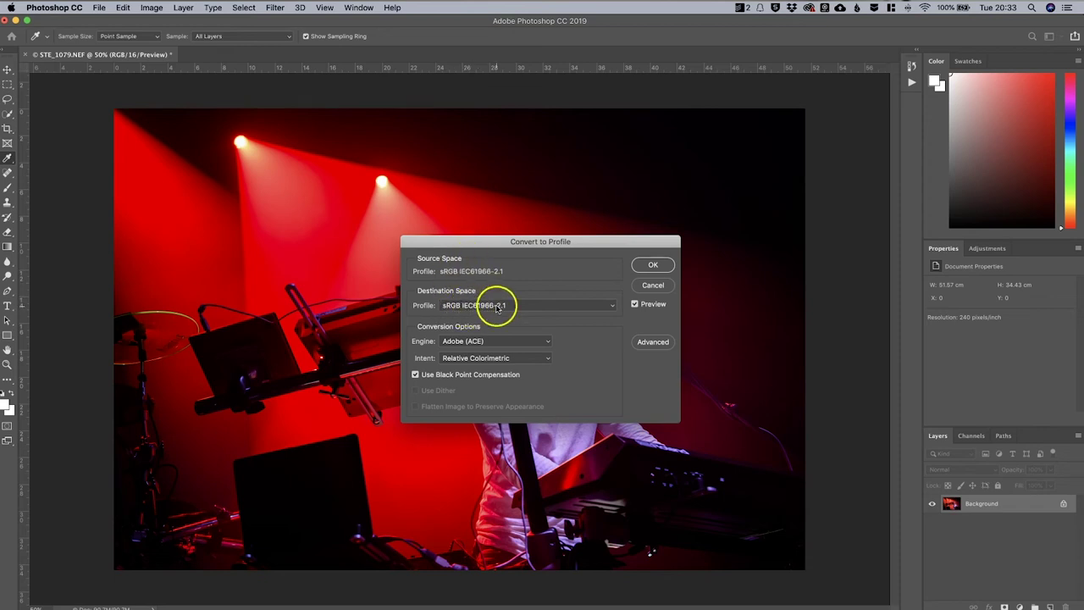
pyautogui.click(653, 265)
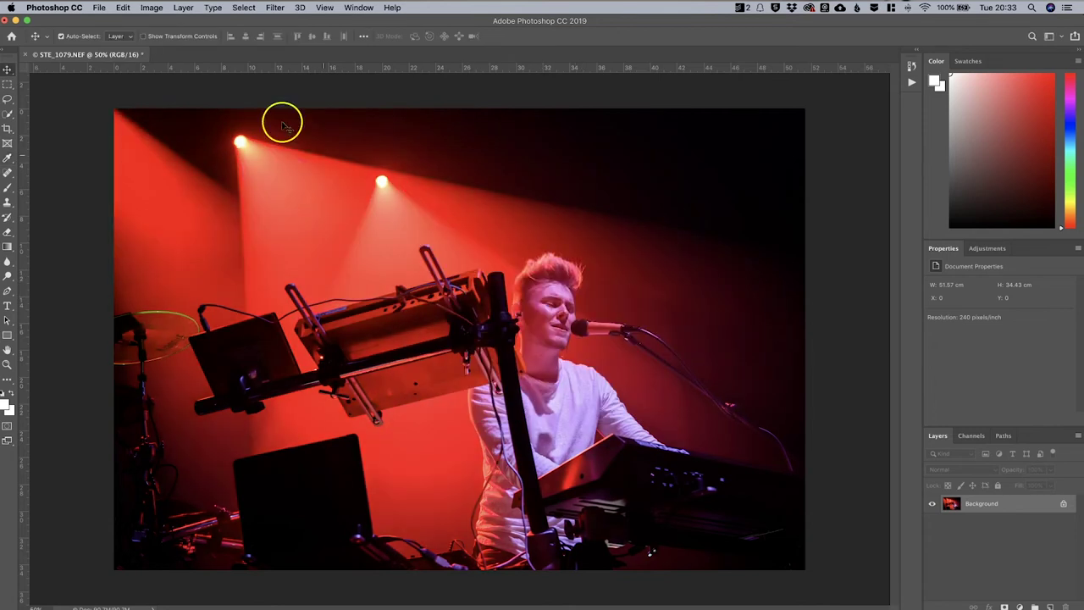
# Step: Change the RGB working space to Apple RGB in Color Settings
pyautogui.click(125, 7)
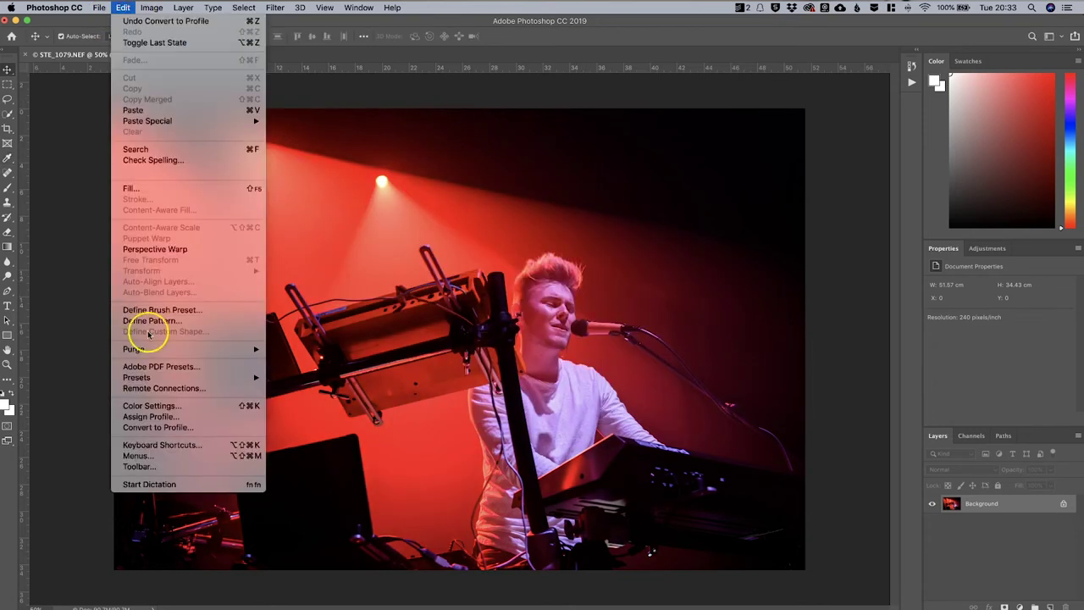
pyautogui.click(146, 406)
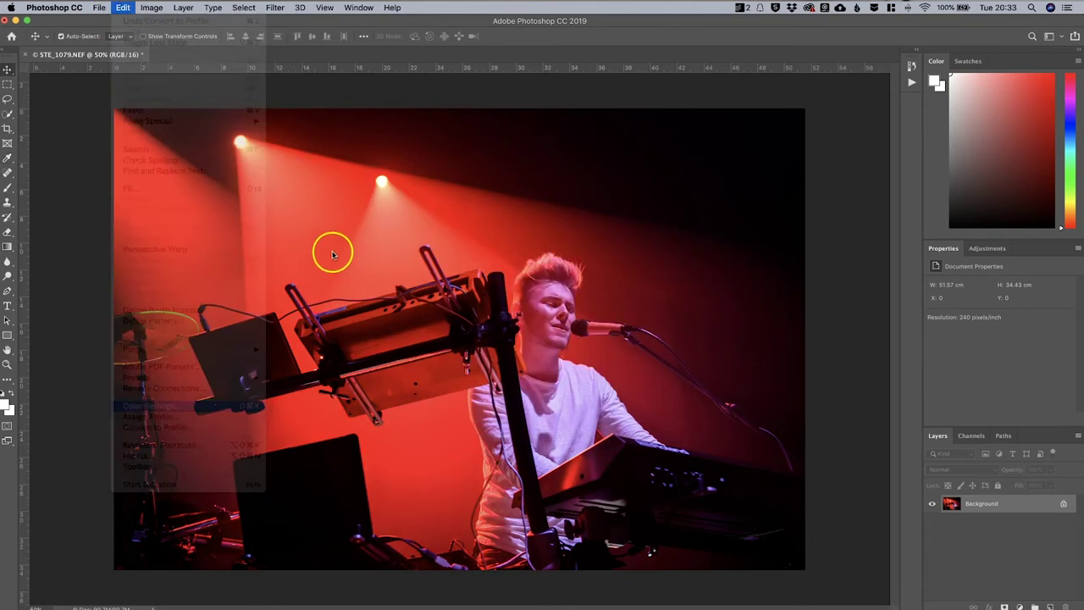
pyautogui.click(322, 147)
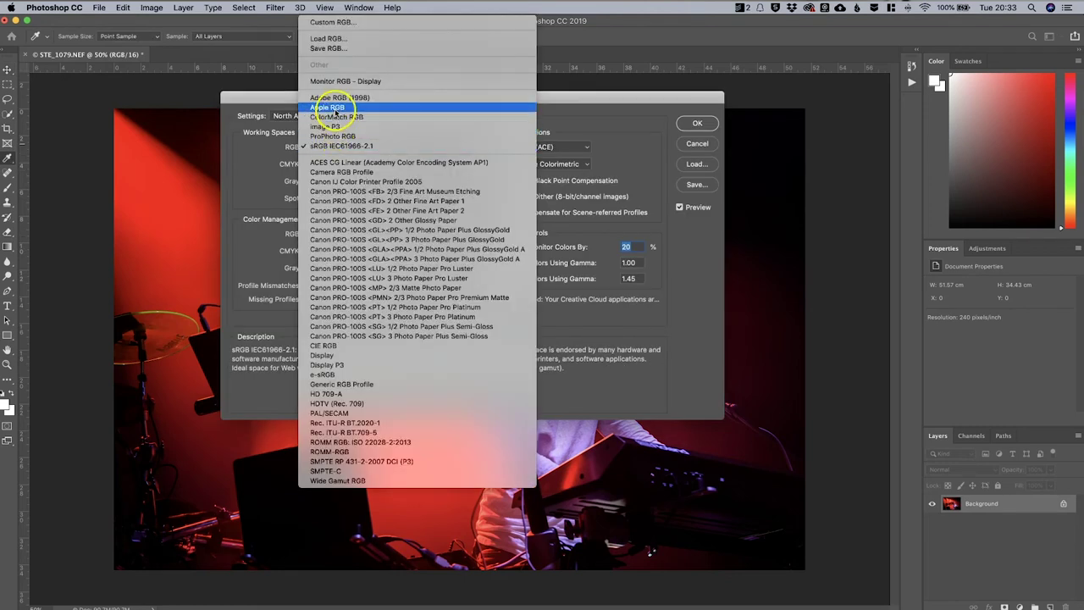
pyautogui.click(338, 108)
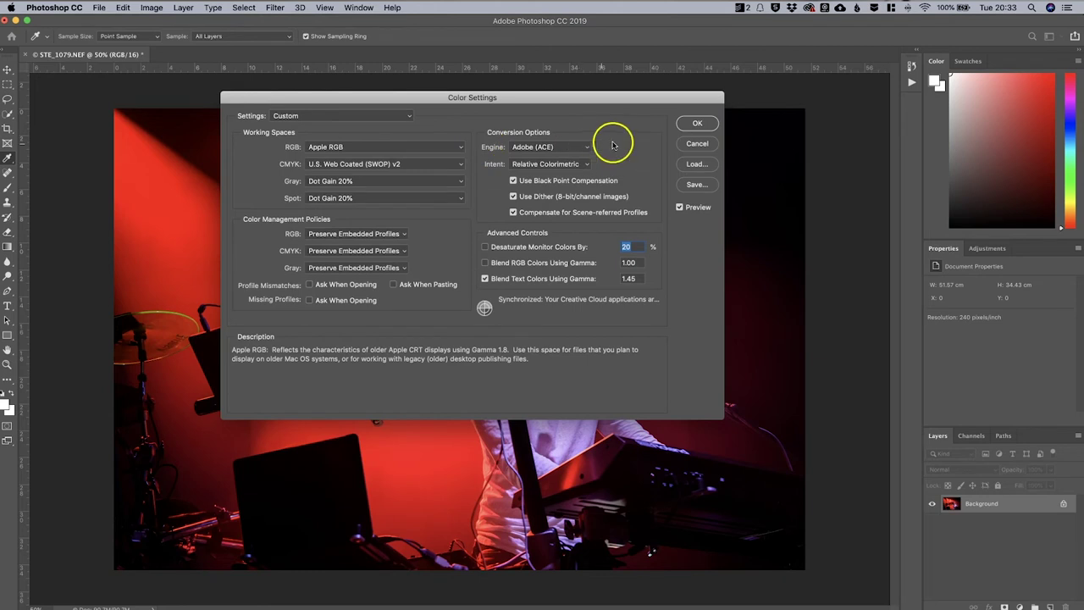
pyautogui.click(696, 122)
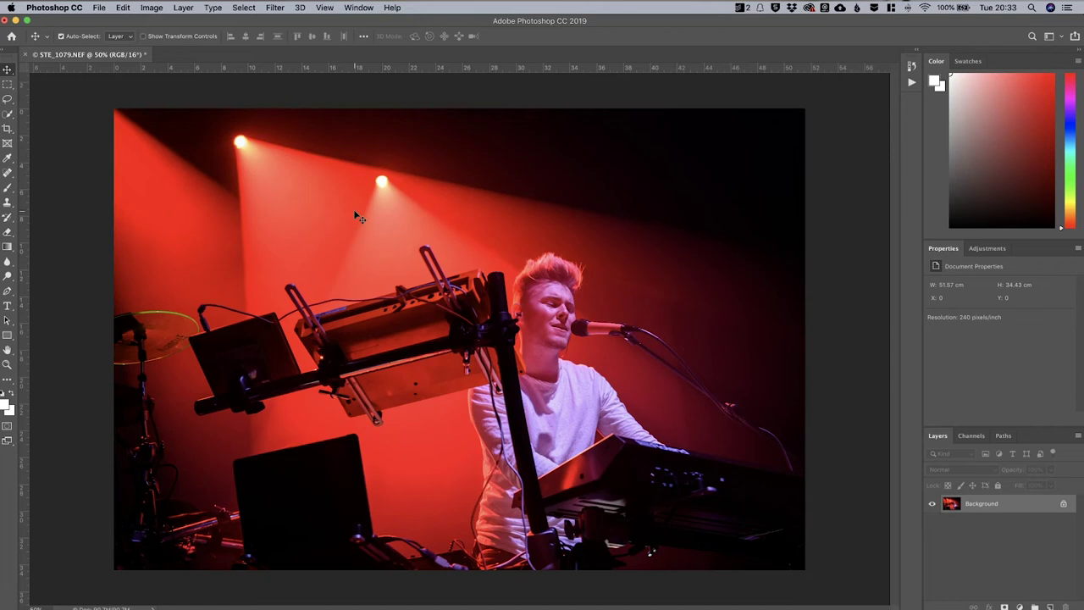
# Step: Convert the image with sRGB IEC61966-2.1 chosen as the destination profile, despite the Apple RGB working space
pyautogui.click(127, 8)
pyautogui.moveTo(173, 379)
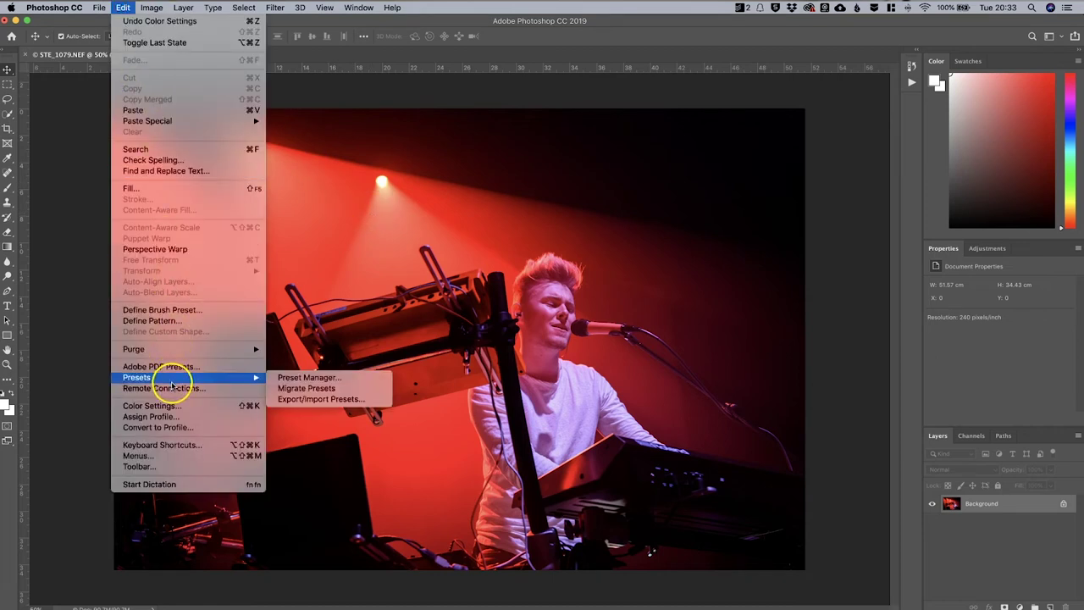
pyautogui.click(169, 427)
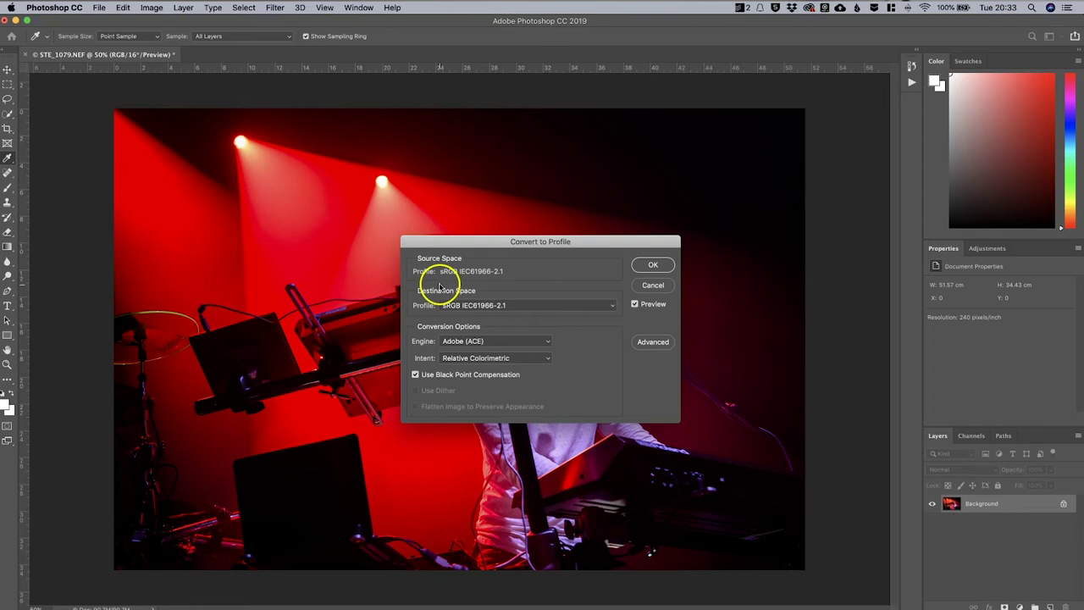
pyautogui.click(457, 306)
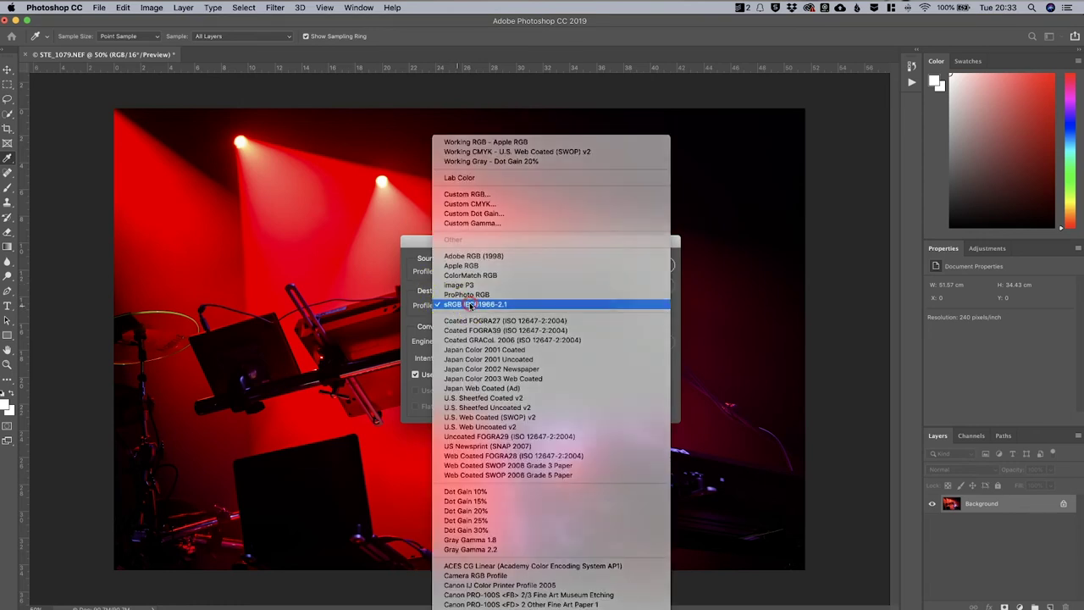
pyautogui.click(471, 305)
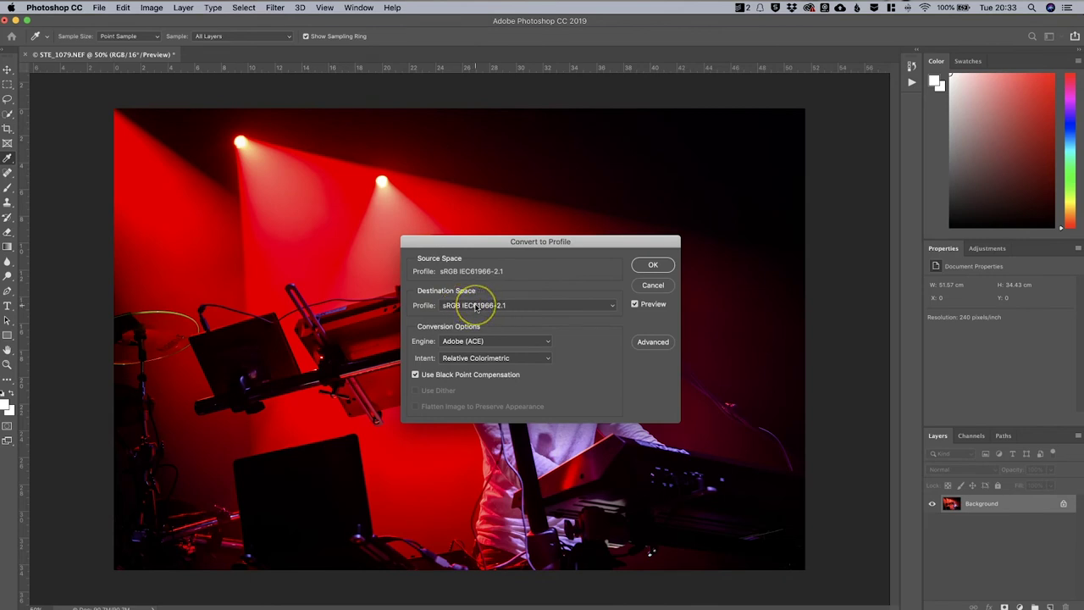
pyautogui.click(646, 265)
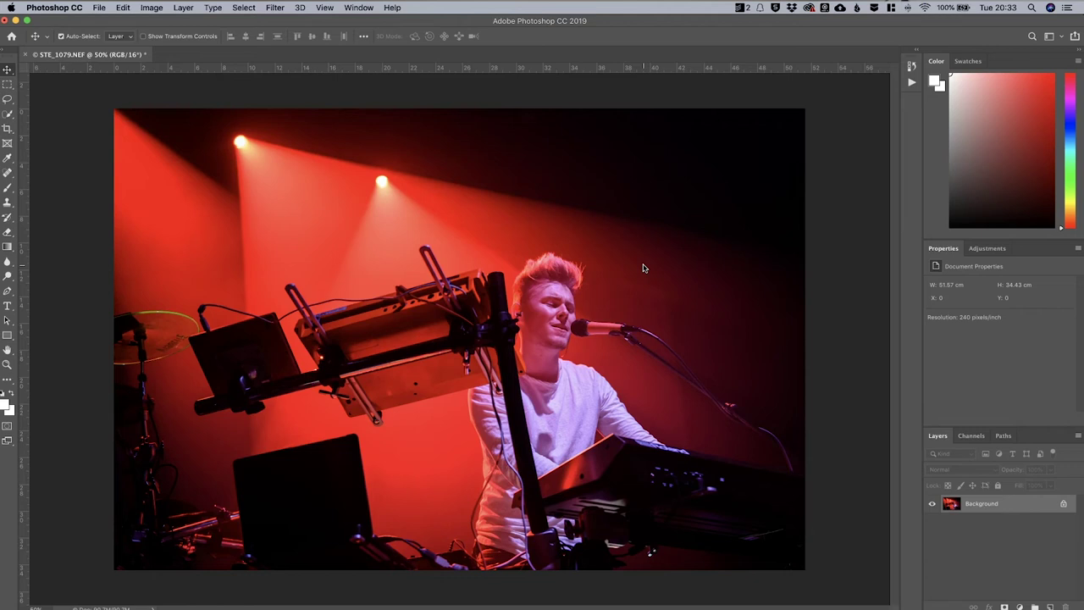
# Step: Open the save dialog for the converted image
pyautogui.click(99, 7)
pyautogui.press('Return')
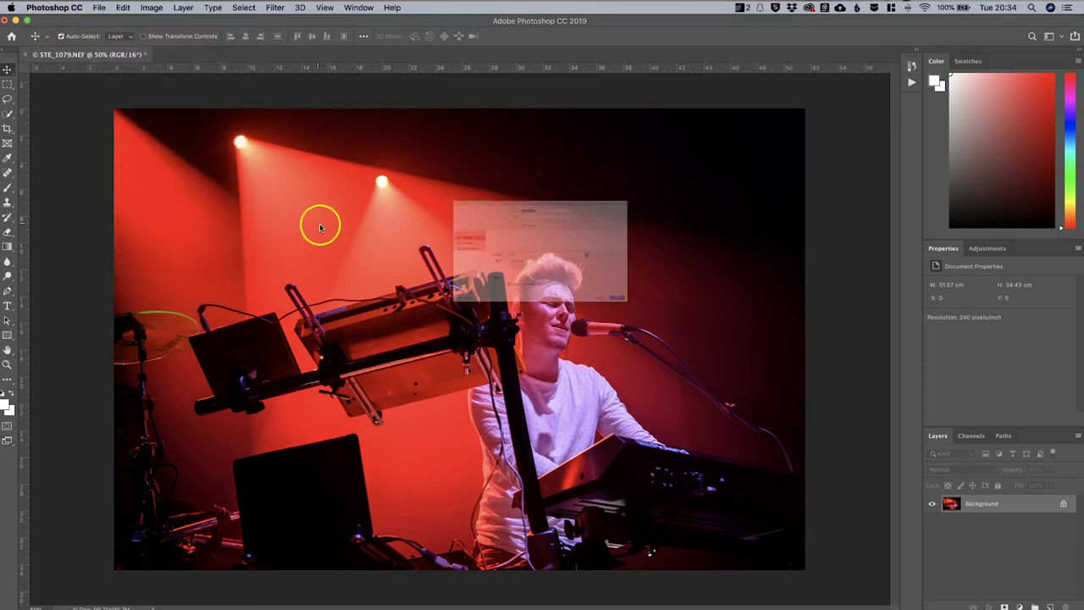
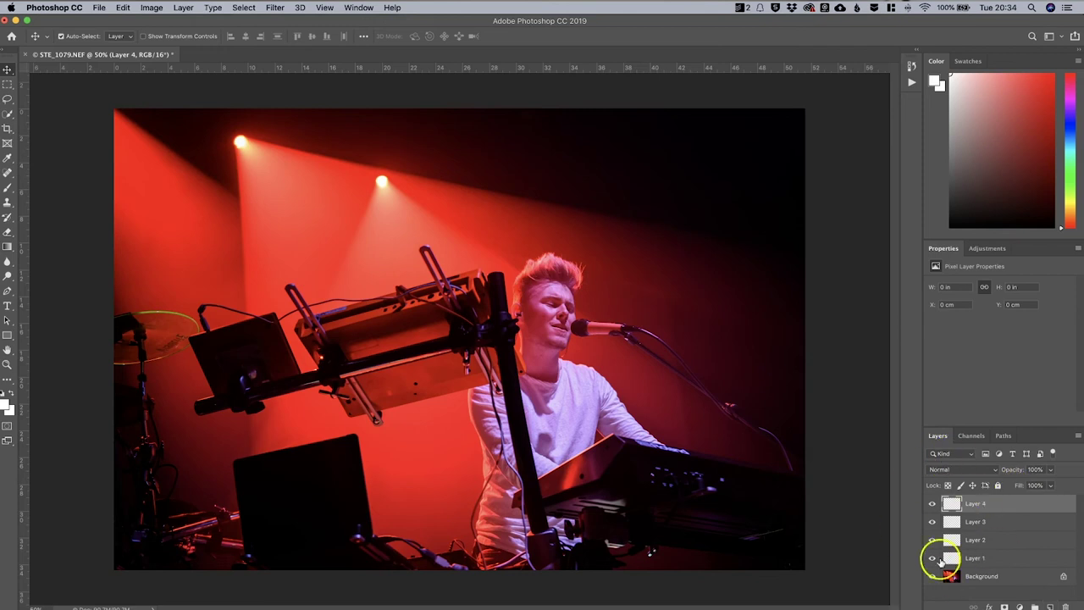
# Step: Open the Convert to Profile settings for the layered image
pyautogui.click(123, 8)
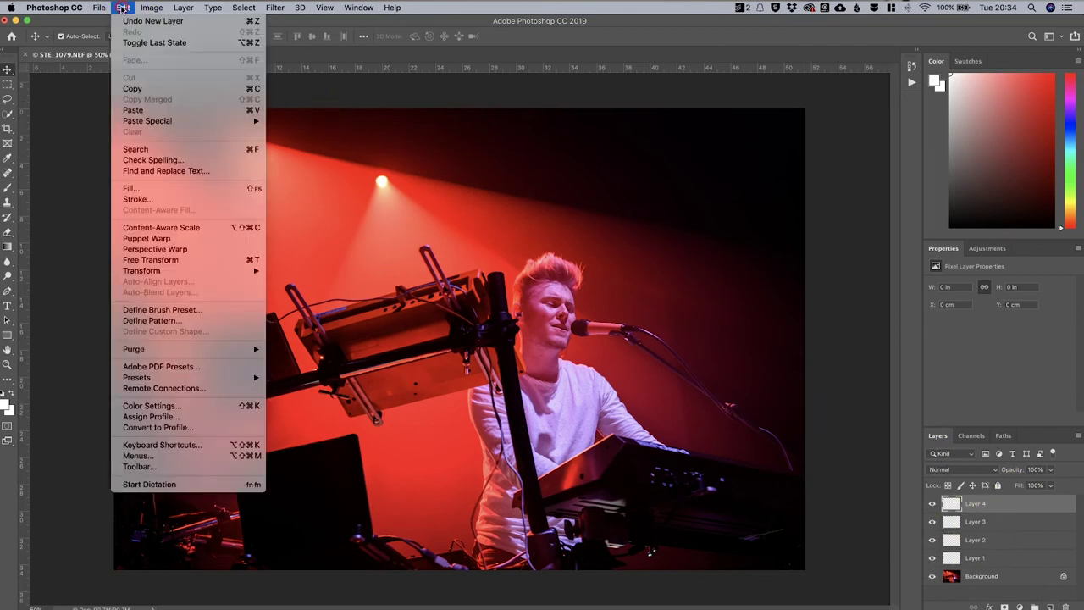
pyautogui.click(156, 429)
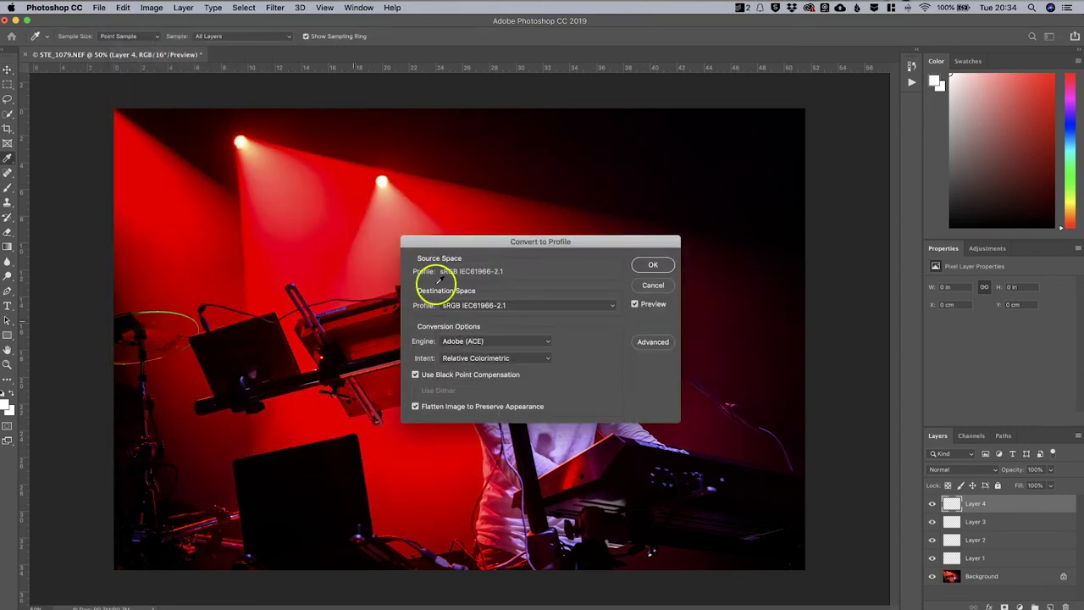